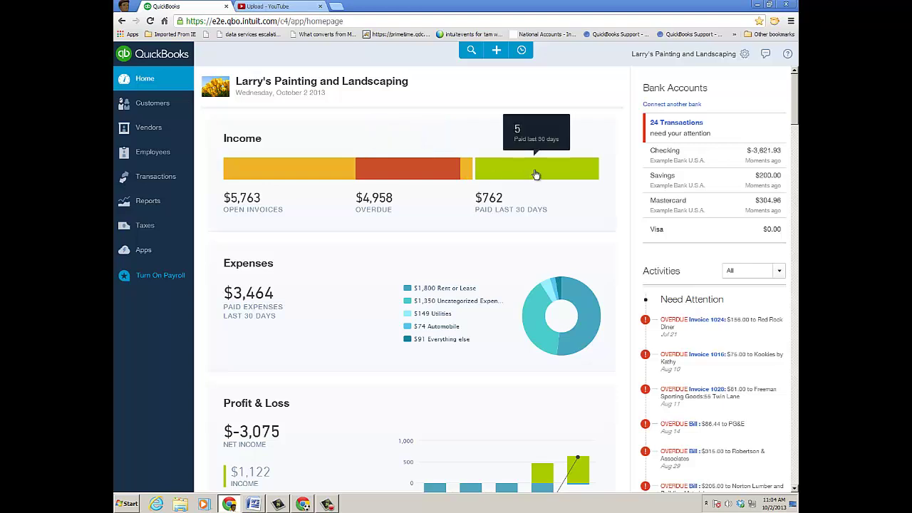
Cycle the Income tiles to the Estimate filter and select Cool Cars with its $2,892.00 estimate
click(305, 175)
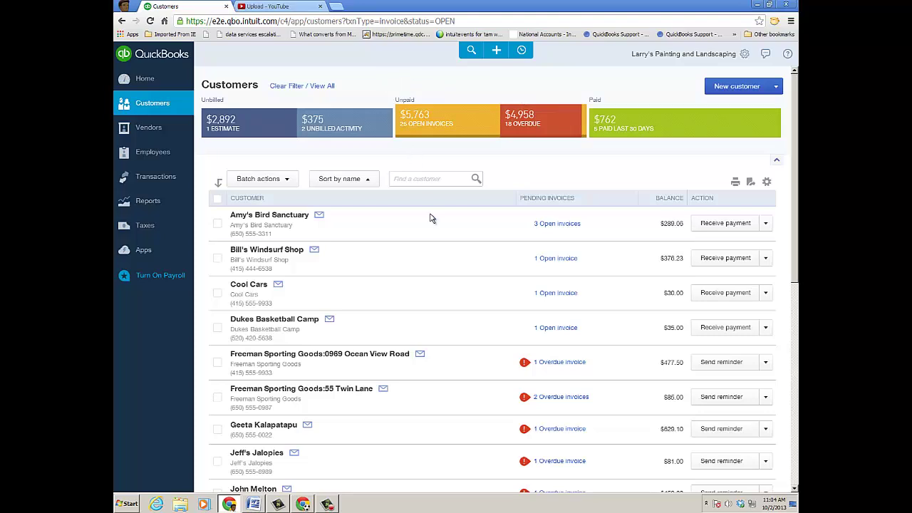
click(442, 129)
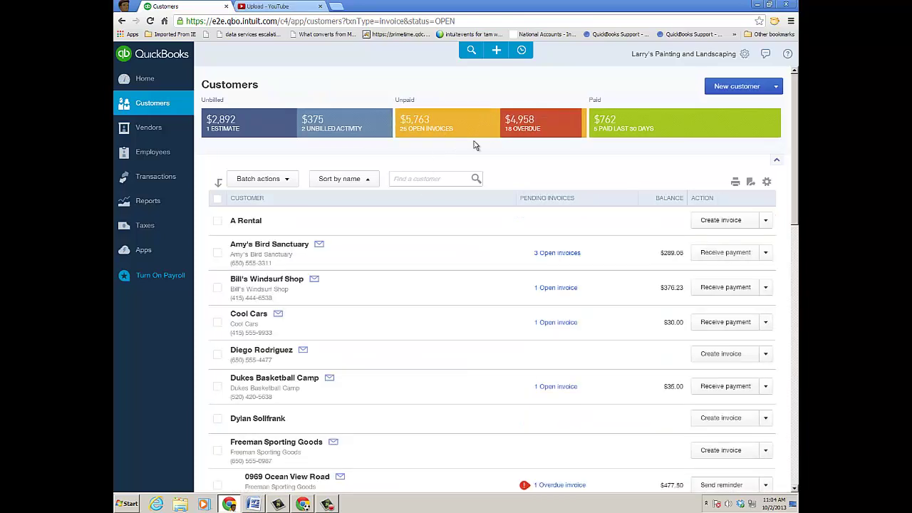
click(528, 126)
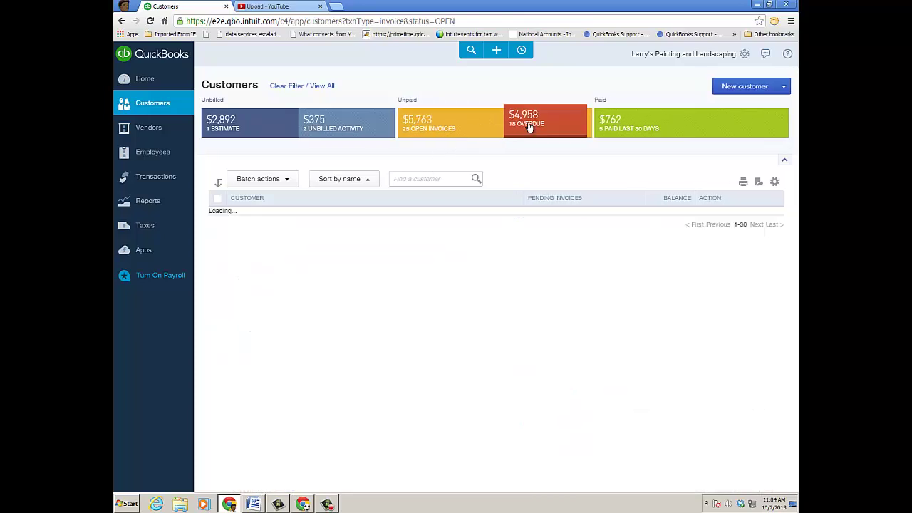
click(350, 128)
click(258, 127)
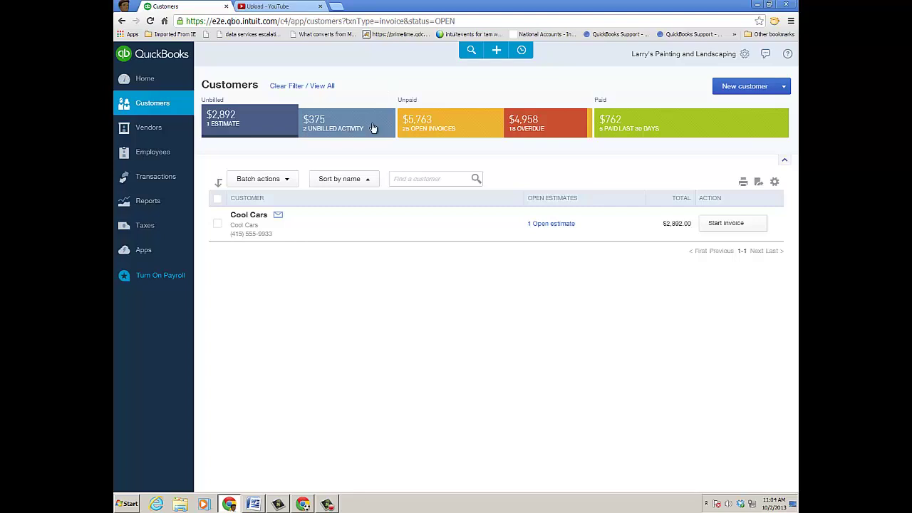
click(218, 223)
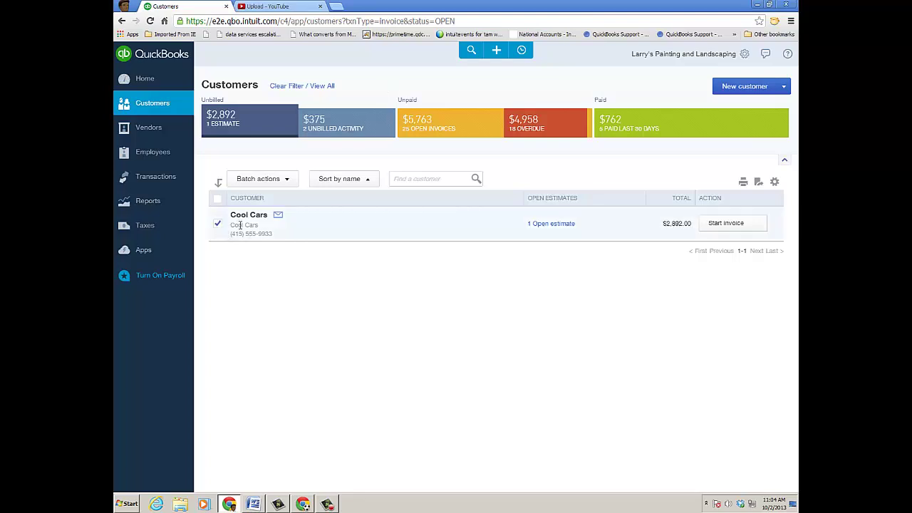
Start a Cool Cars invoice, add Estimate #1004's line items, and review the linked estimate
click(726, 224)
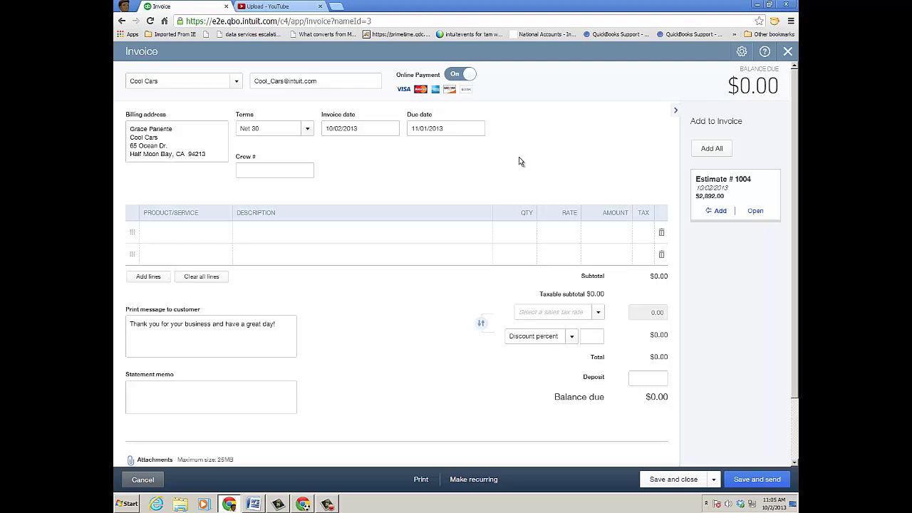
click(721, 211)
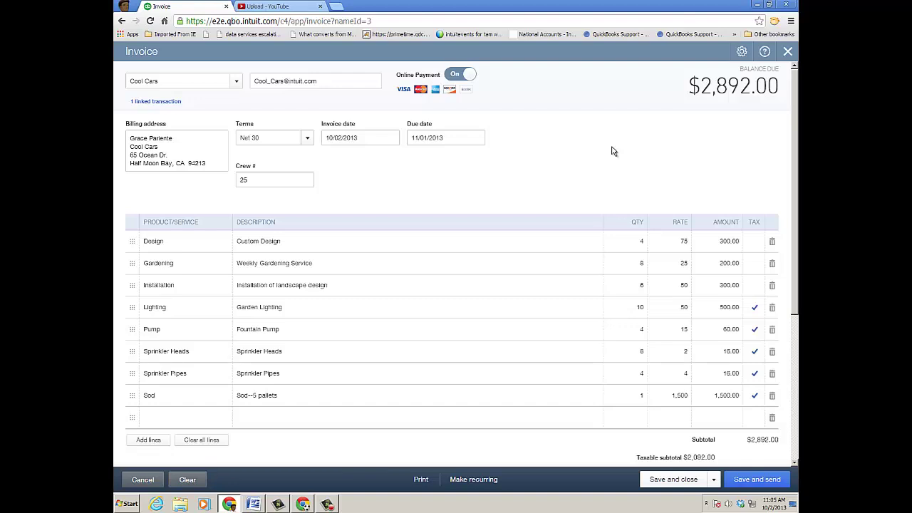
click(168, 104)
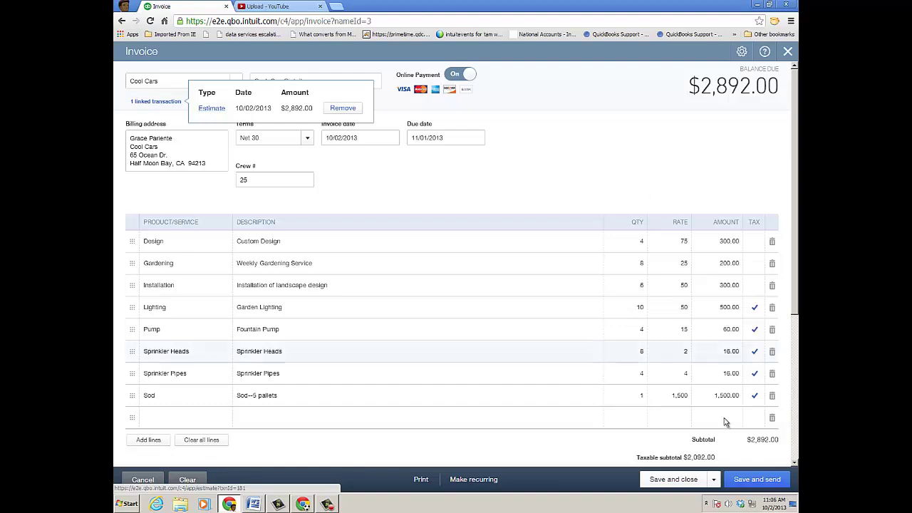
click(536, 139)
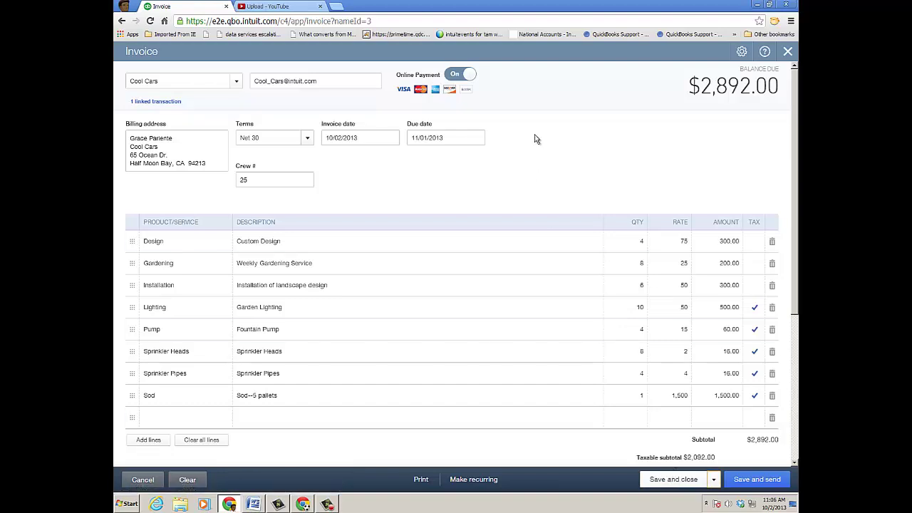
Save the Cool Cars invoice, preview a Video Games by Dan invoice, then list open invoices
key(ctrl+alt+d)
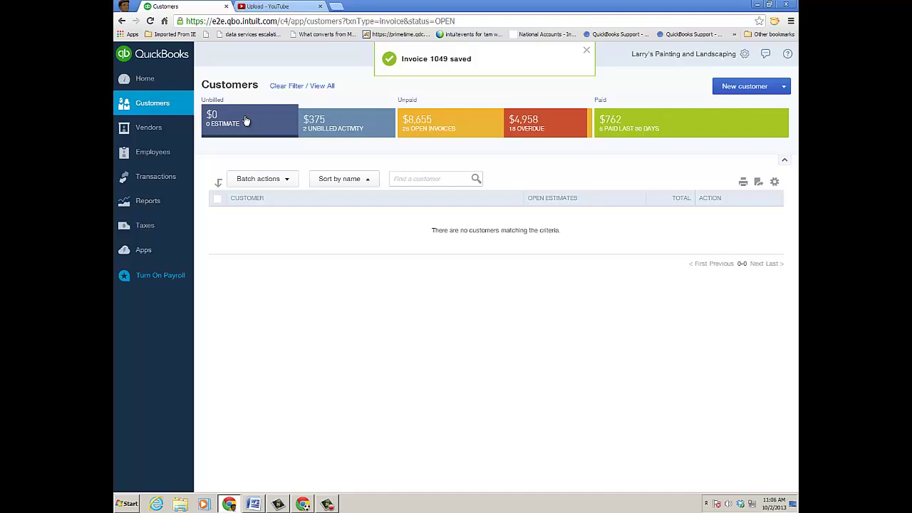
click(350, 123)
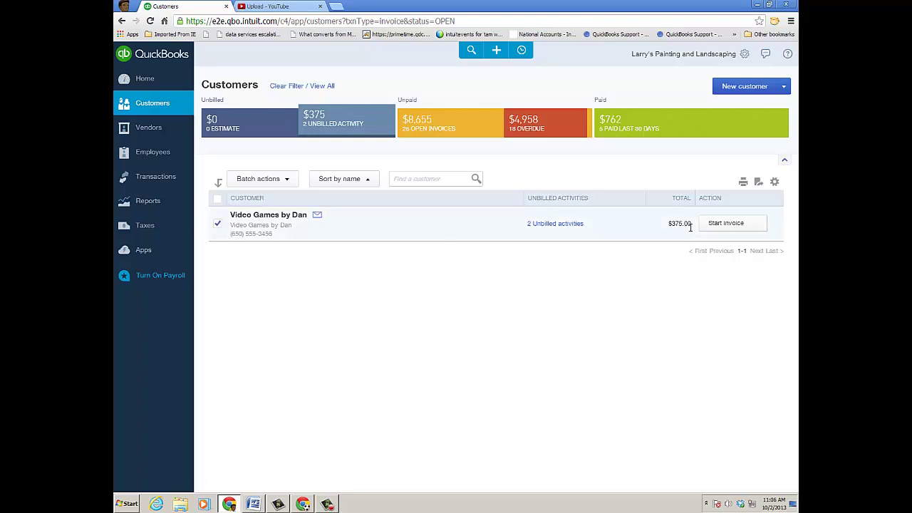
click(727, 224)
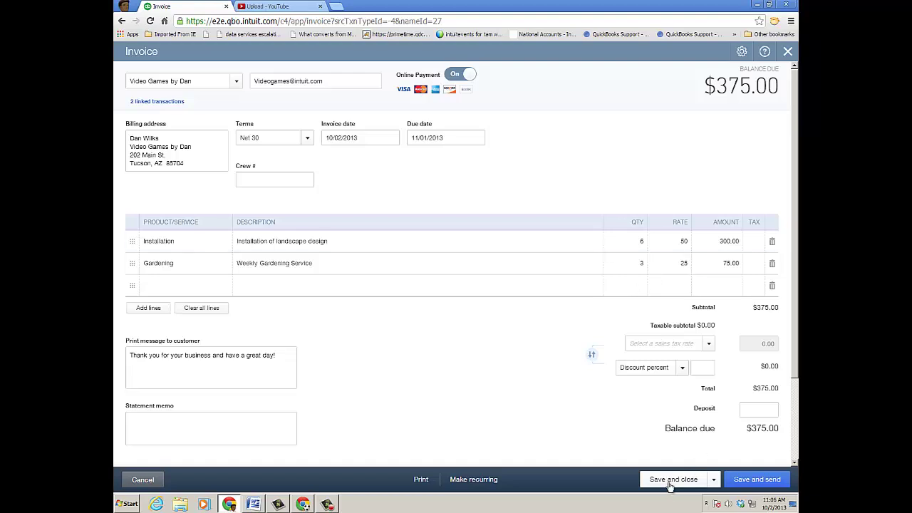
click(788, 53)
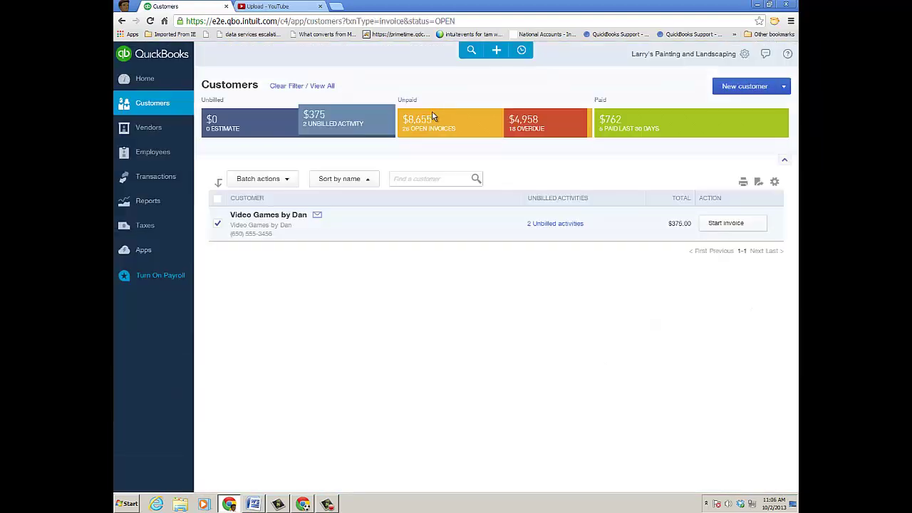
click(440, 124)
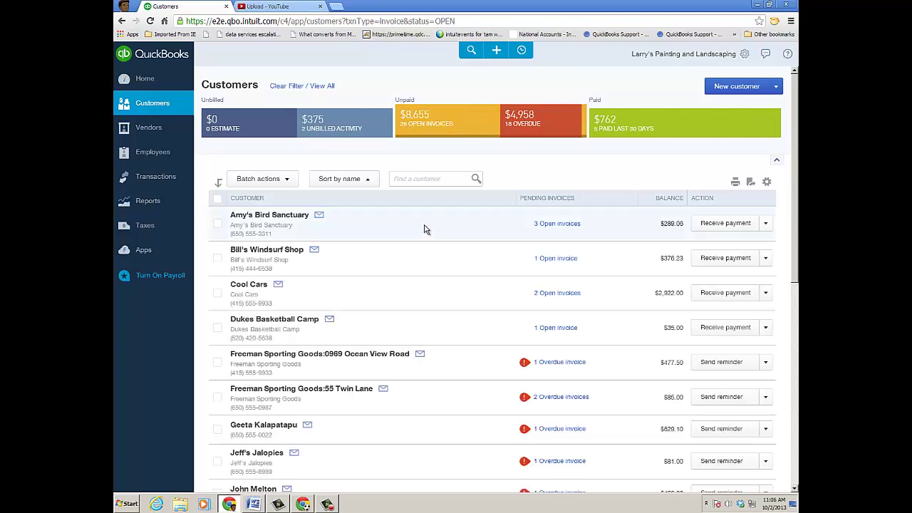
Preview a payment for Amy's Bird Sanctuary, then check overdue customers and their extra actions
click(726, 225)
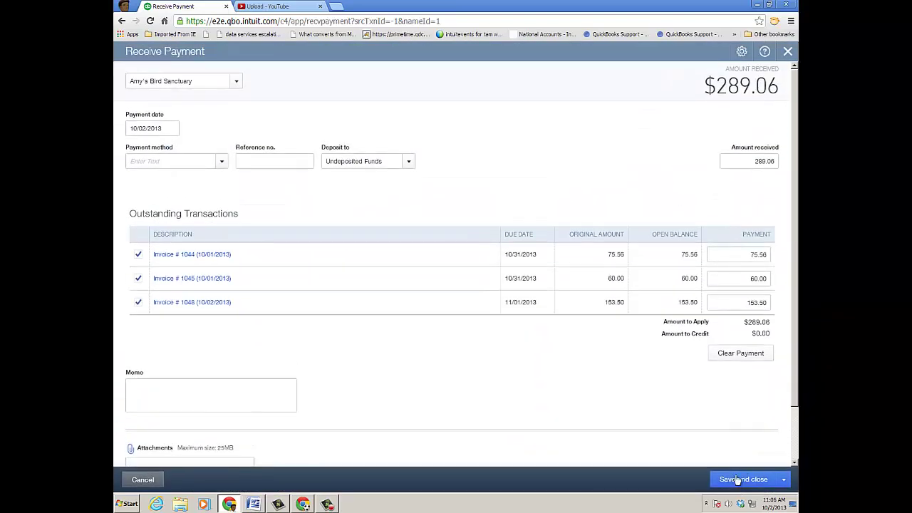
click(787, 52)
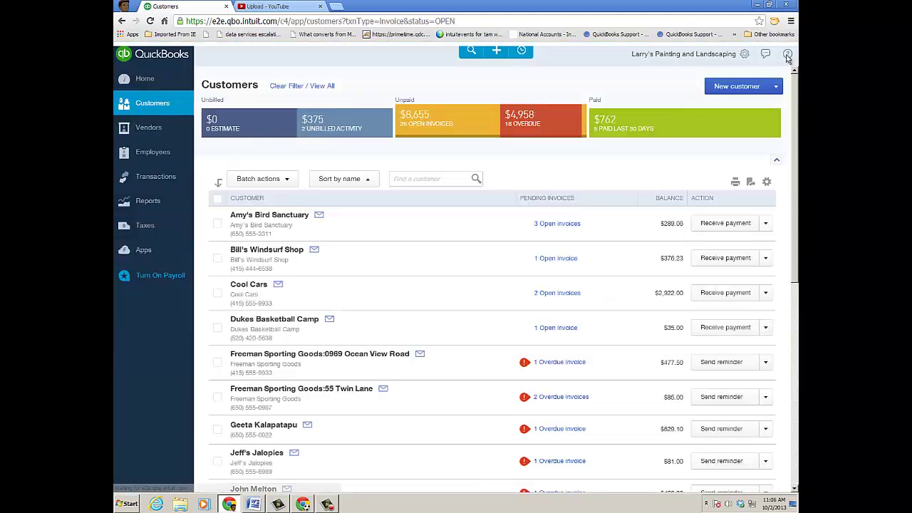
click(531, 125)
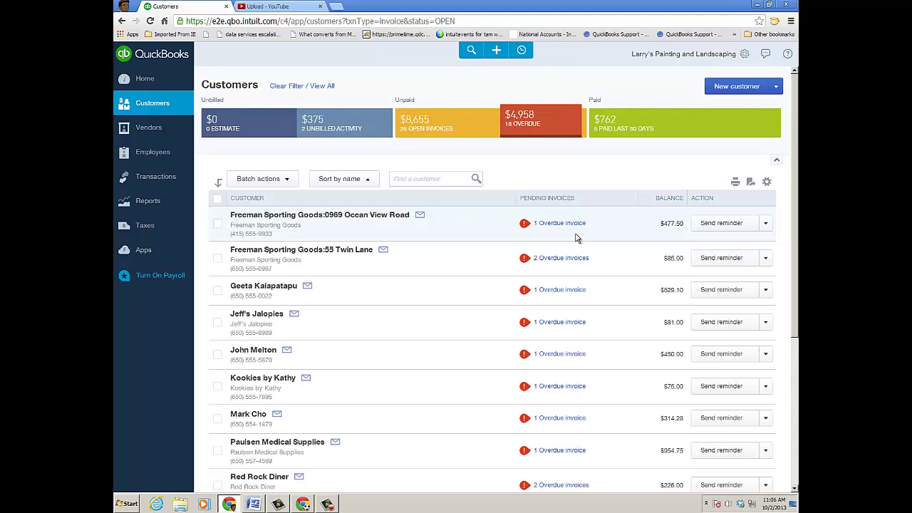
click(765, 224)
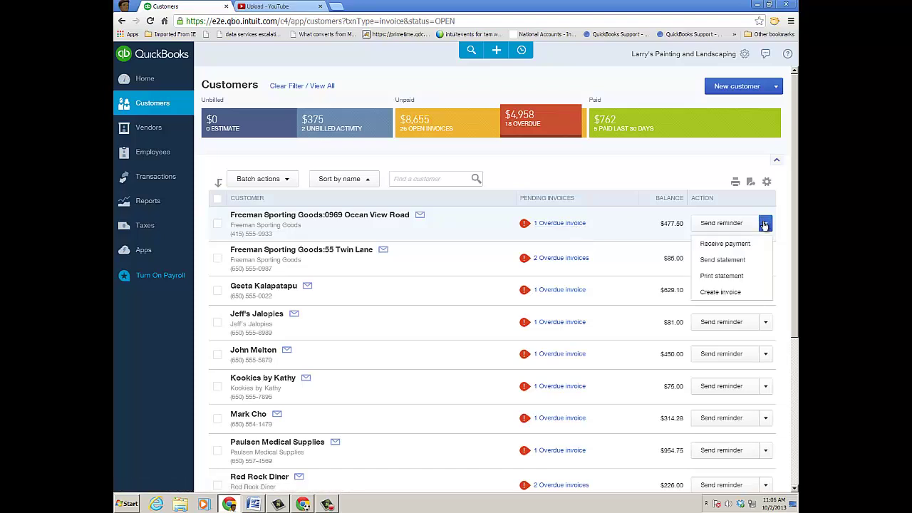
click(618, 134)
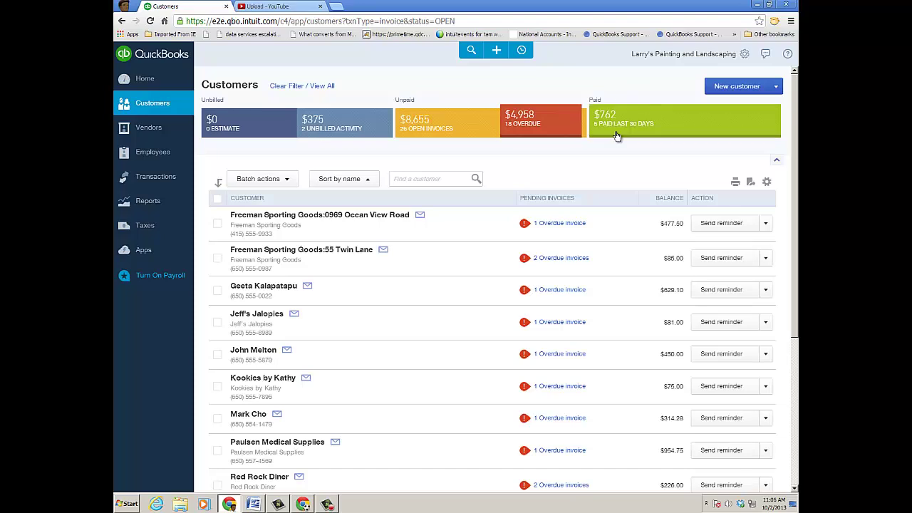
Show customers paid in the last 30 days, then the Sales Transactions list
click(658, 128)
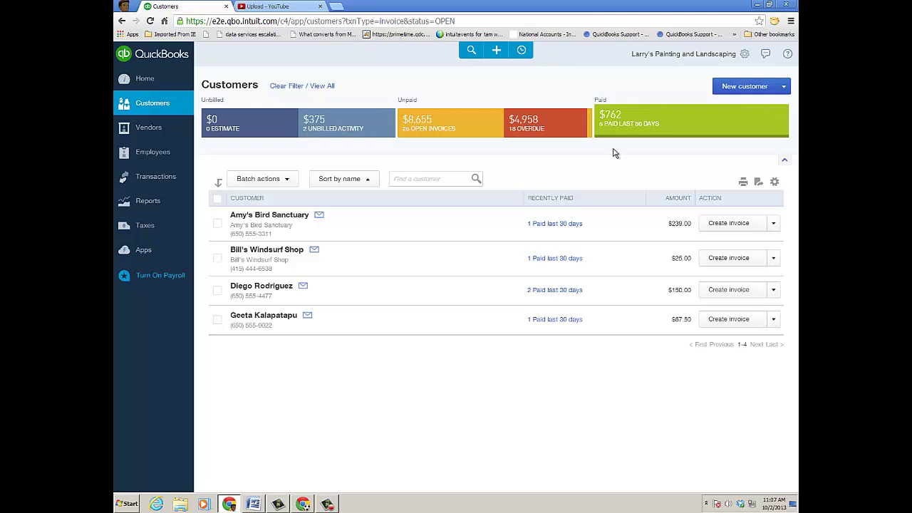
click(158, 180)
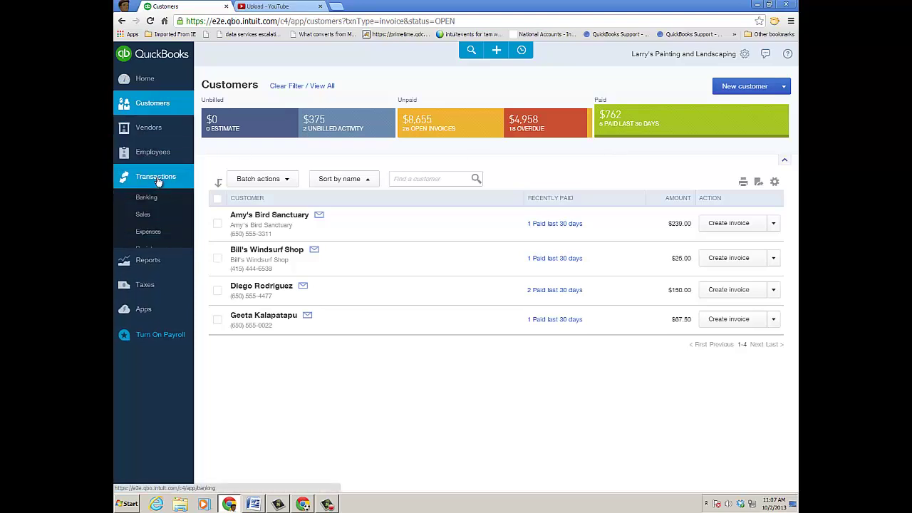
click(144, 217)
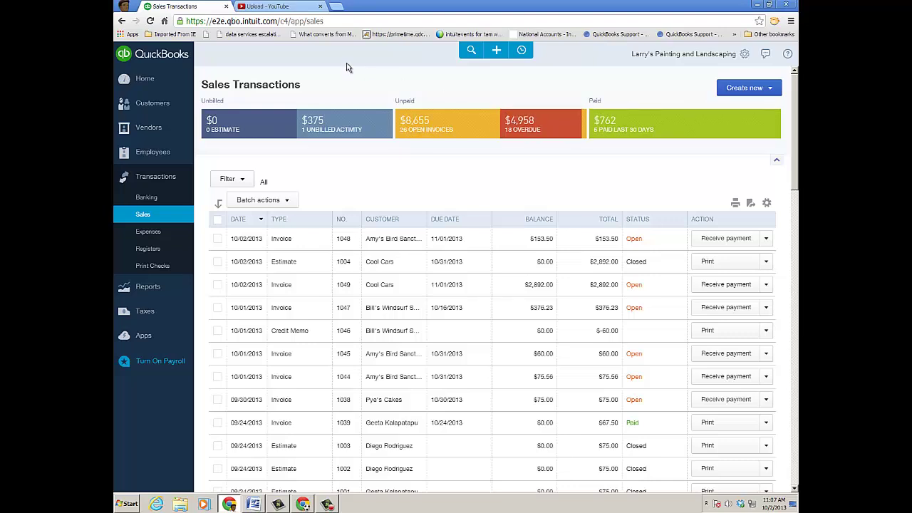
Filter vendors to the open purchase order and start a bill for Tim Philip Masonry
click(139, 129)
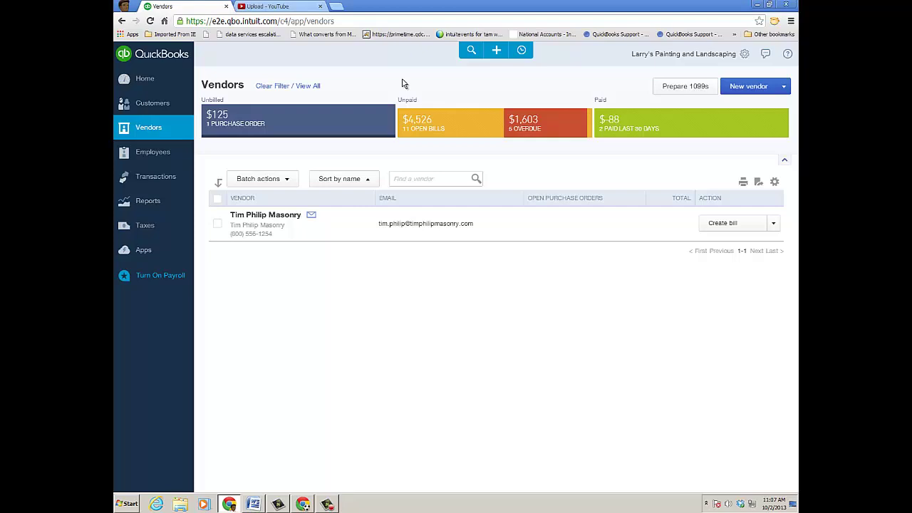
click(308, 122)
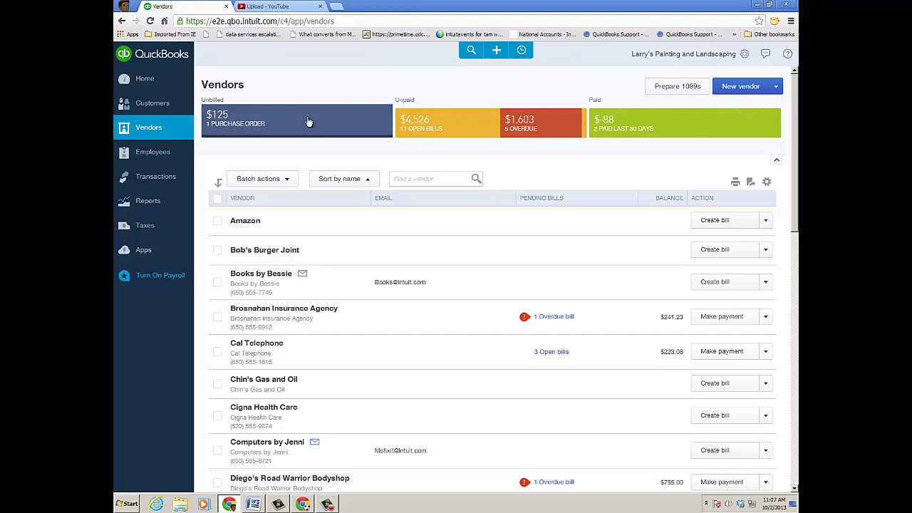
click(308, 122)
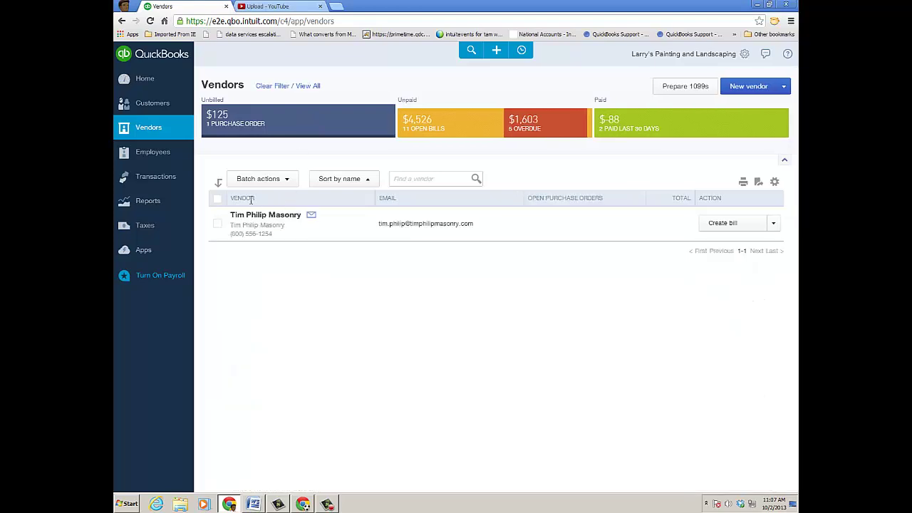
click(218, 223)
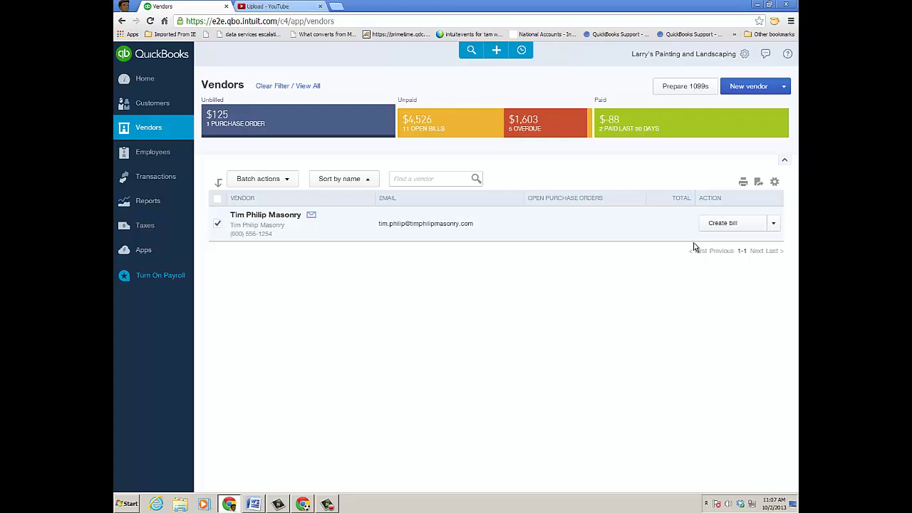
click(723, 228)
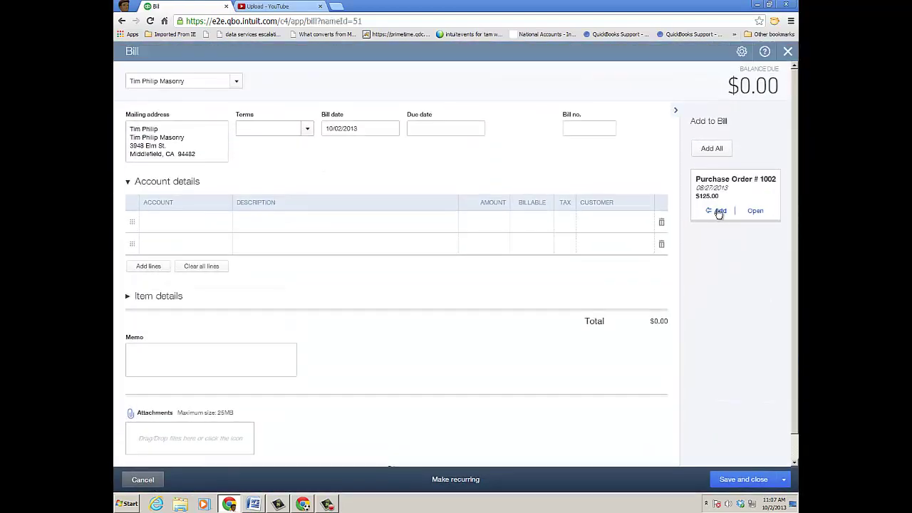
Add Purchase Order #1002 to the Tim Philip Masonry bill and set Net 15 terms
click(721, 211)
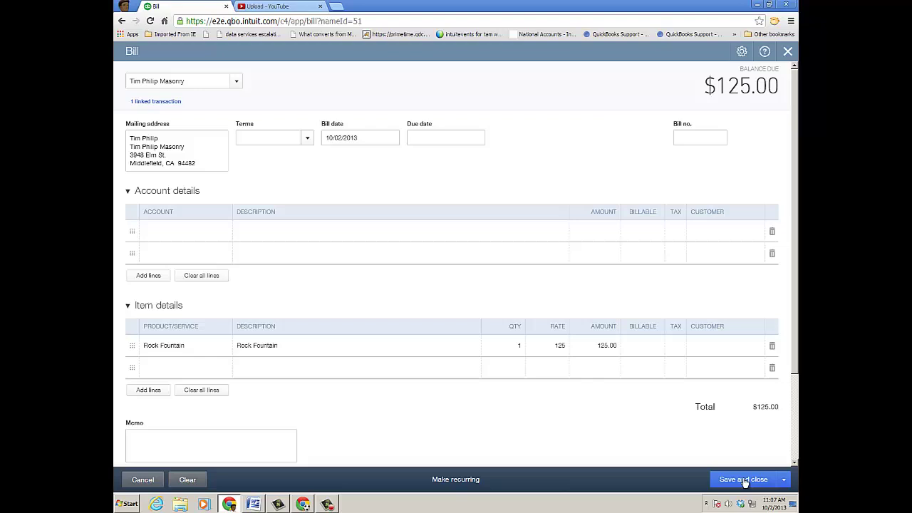
click(307, 137)
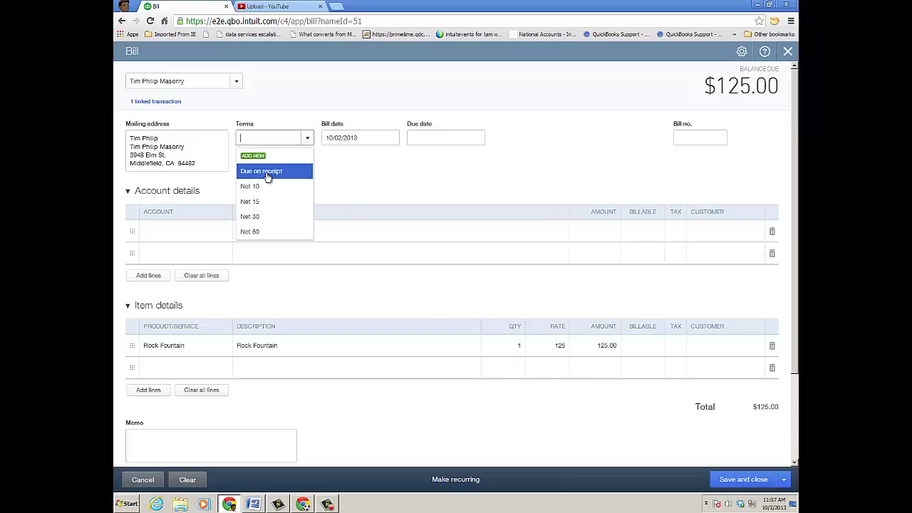
click(261, 202)
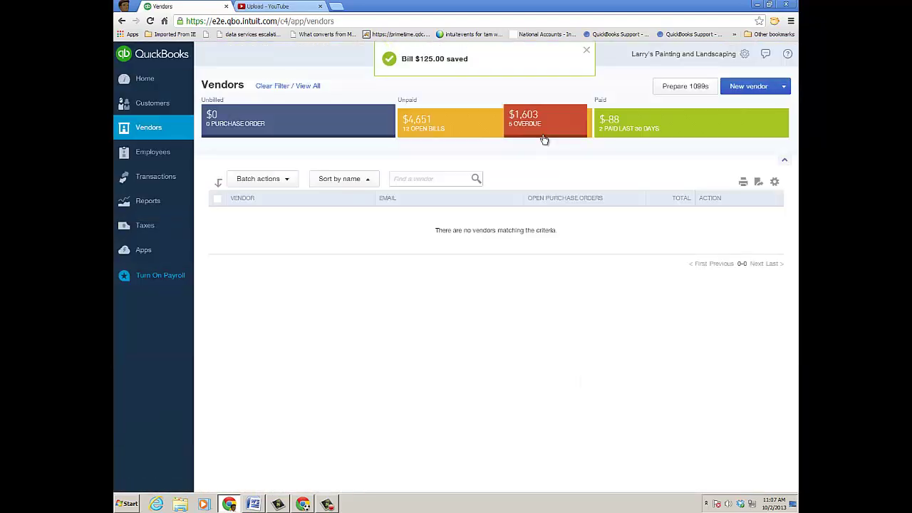
Review vendors with open bills and Brosnahan's overdue bill, then the Expense Transactions list
click(450, 126)
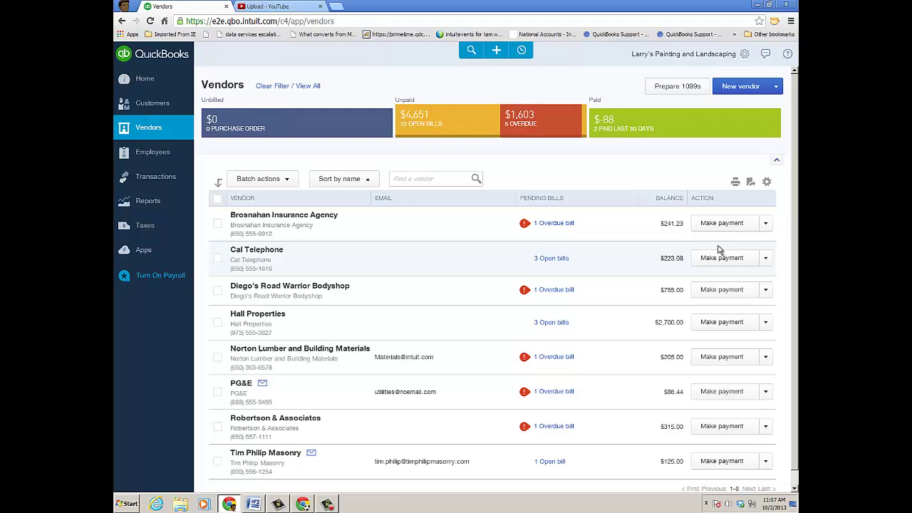
click(555, 225)
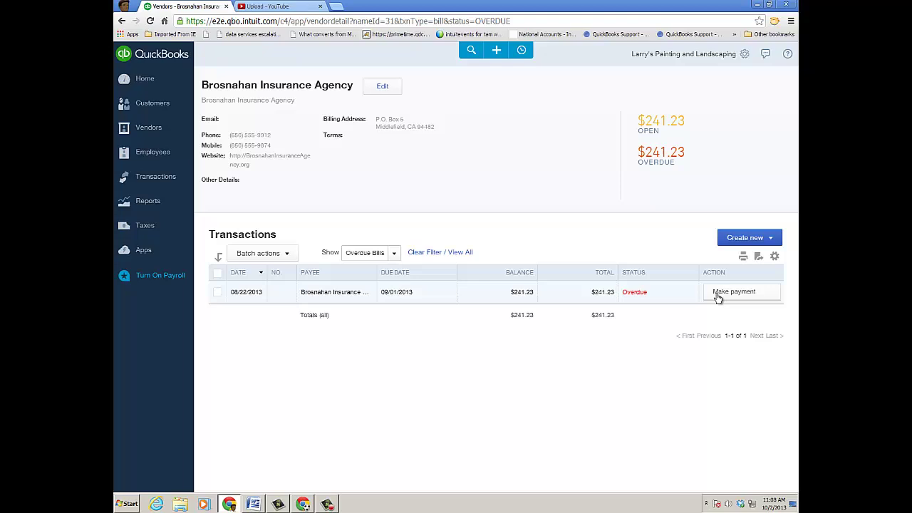
click(122, 187)
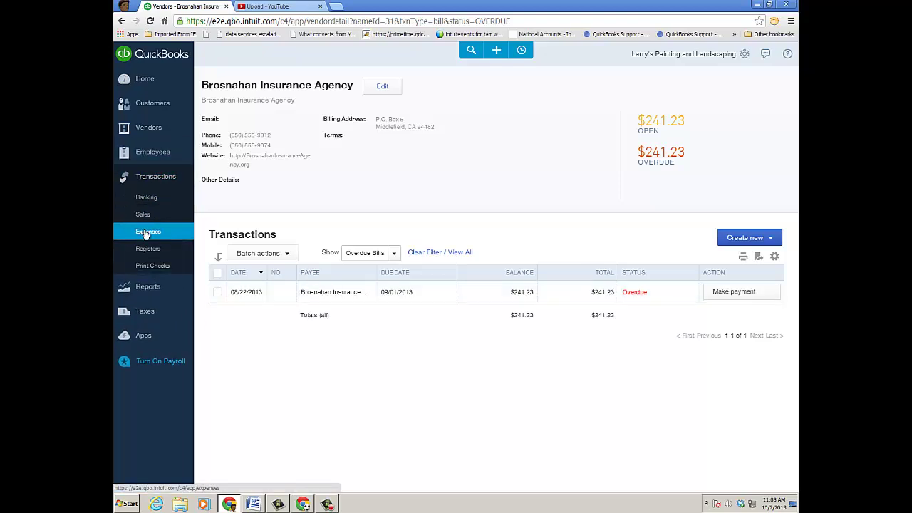
click(145, 234)
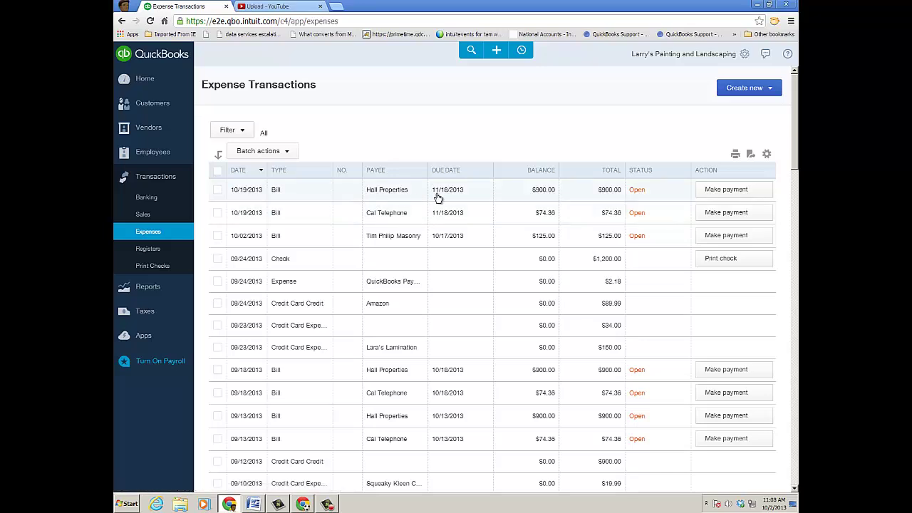
click(240, 131)
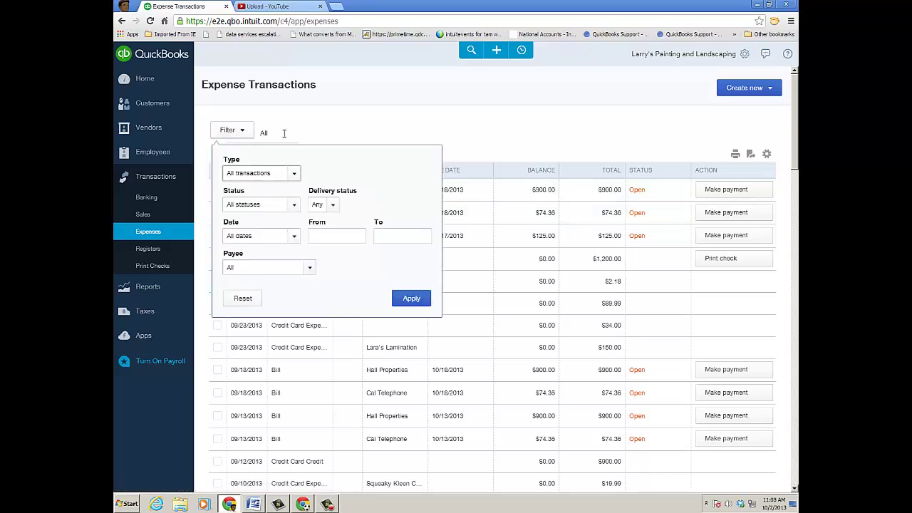
click(596, 168)
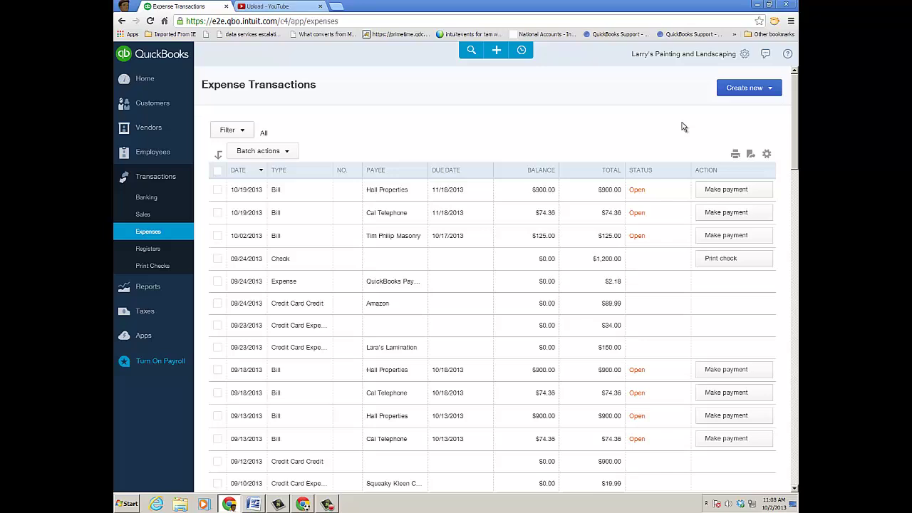
Filter vendors to overdue bills and start paying Brosnahan Insurance Agency's $241.23 bill
click(148, 127)
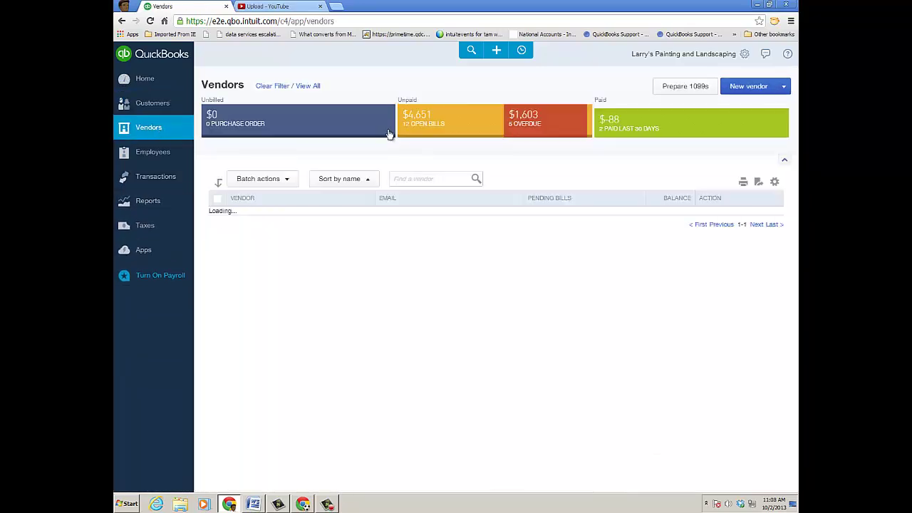
click(536, 123)
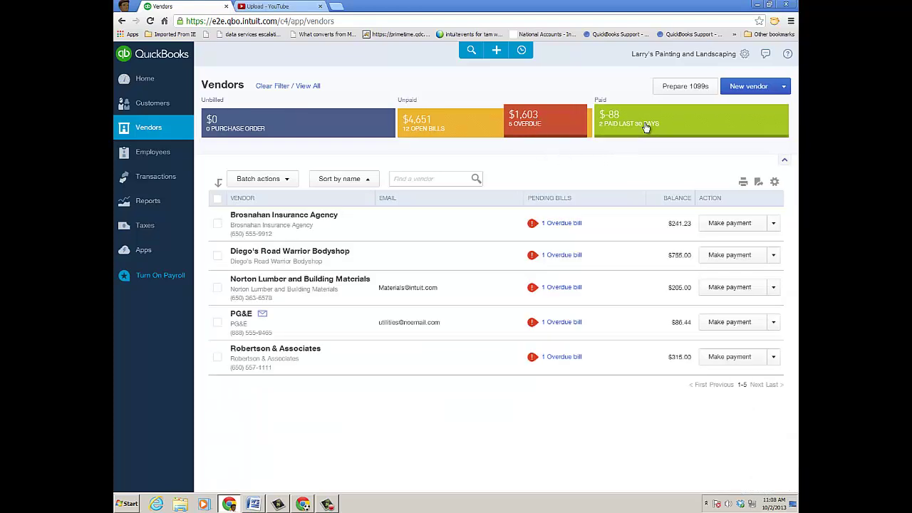
click(646, 126)
click(543, 124)
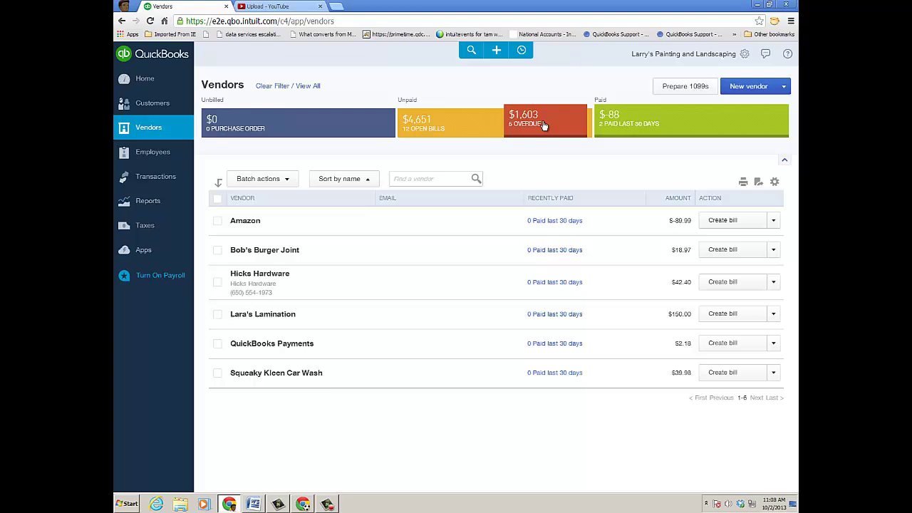
click(217, 223)
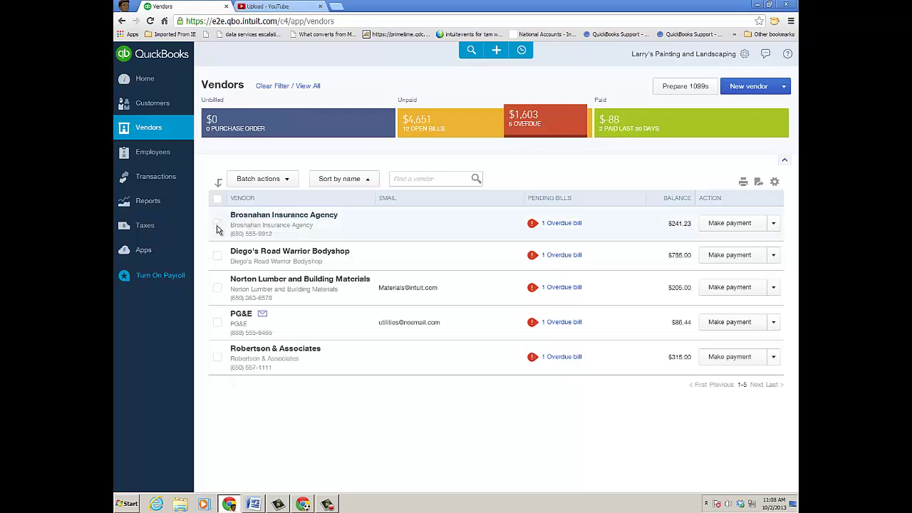
click(729, 223)
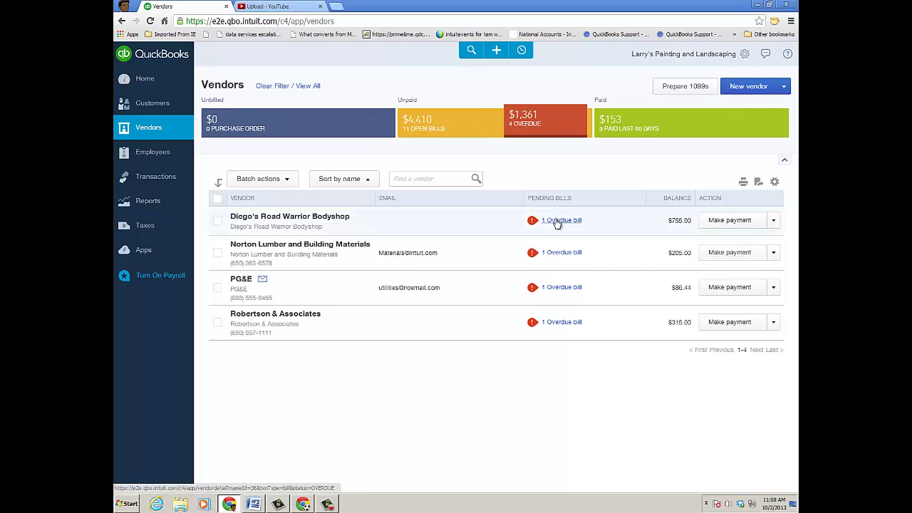
click(496, 49)
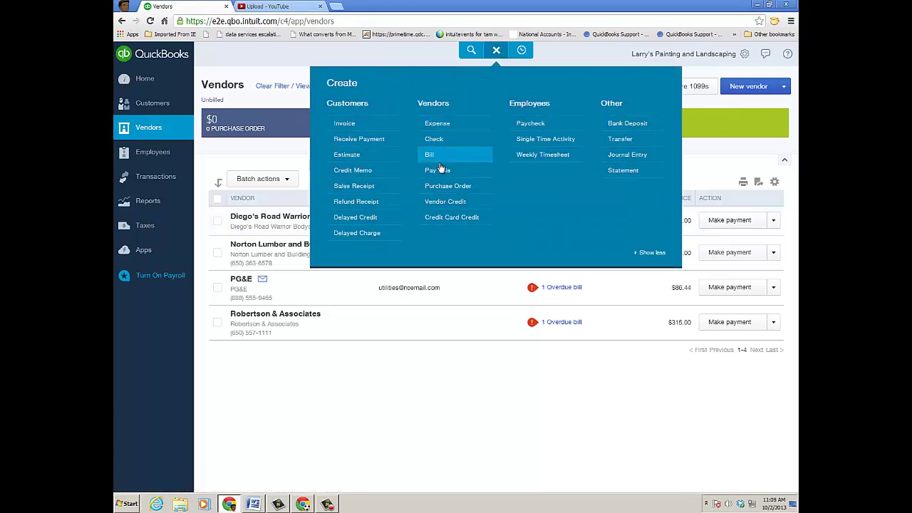
click(438, 139)
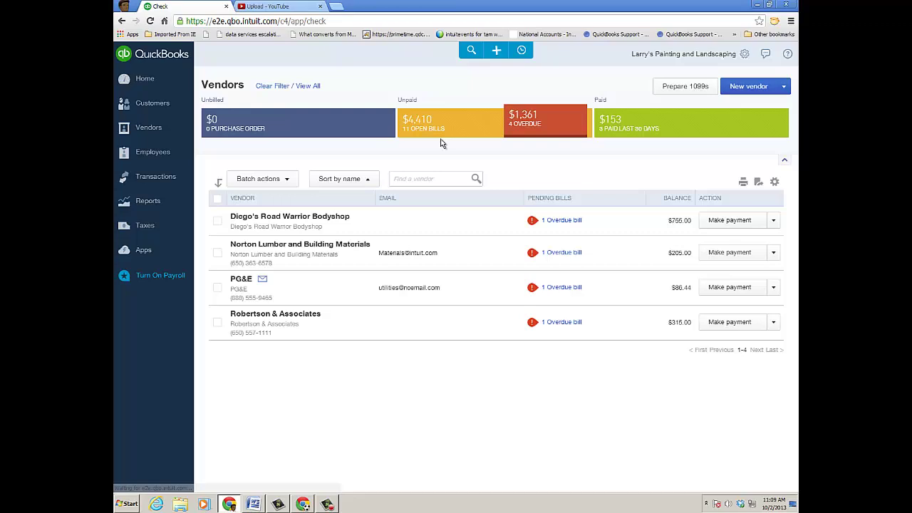
click(236, 80)
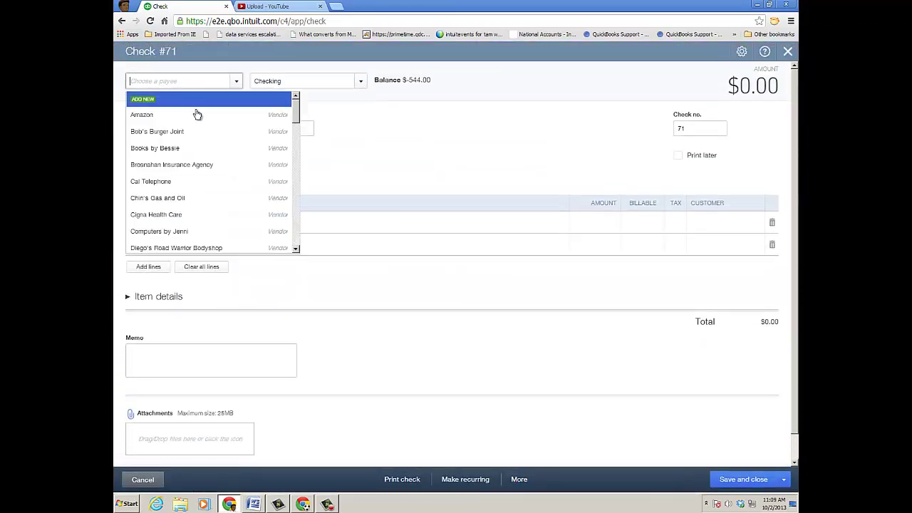
click(196, 250)
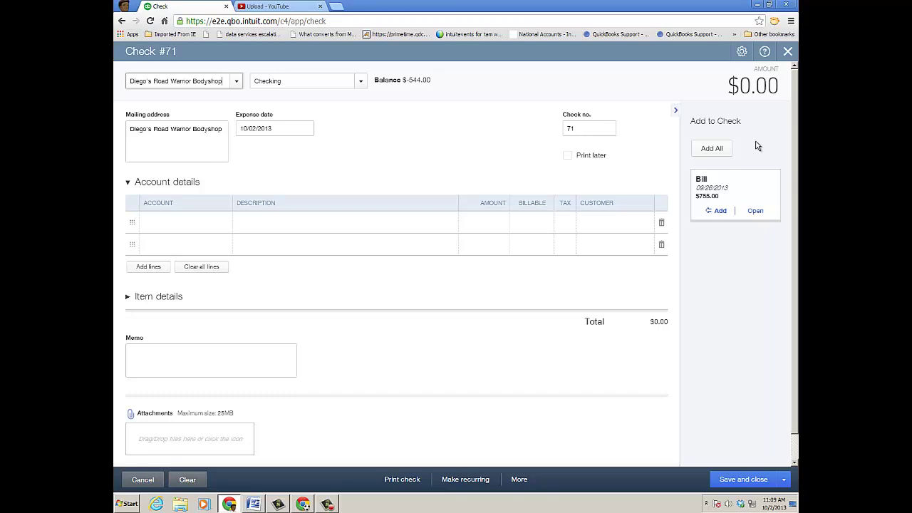
click(720, 211)
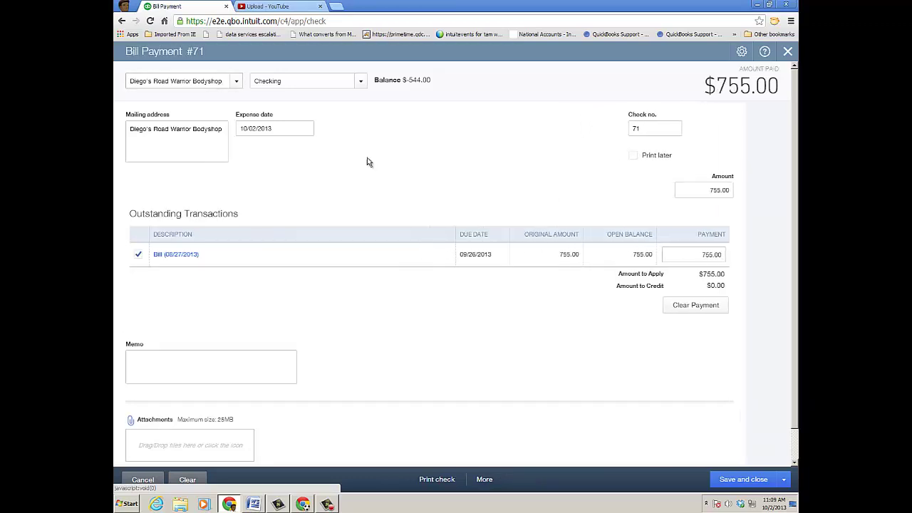
click(788, 55)
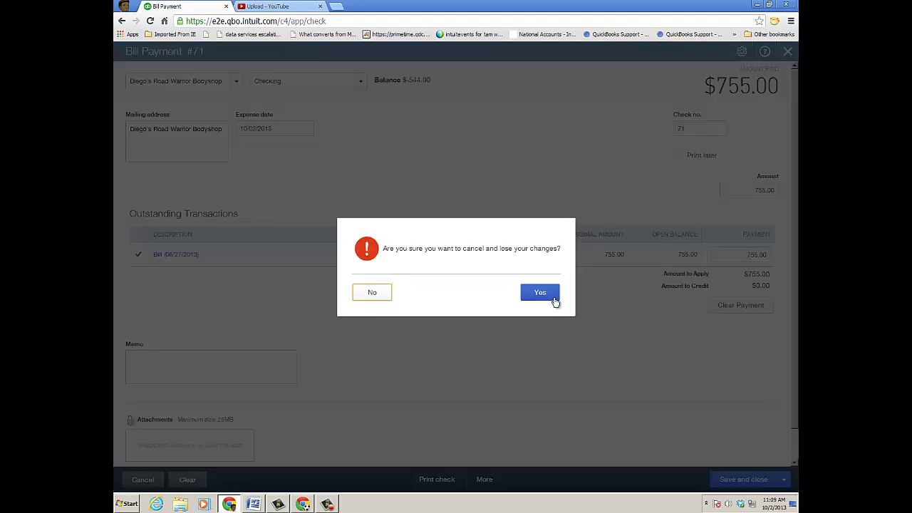
click(552, 297)
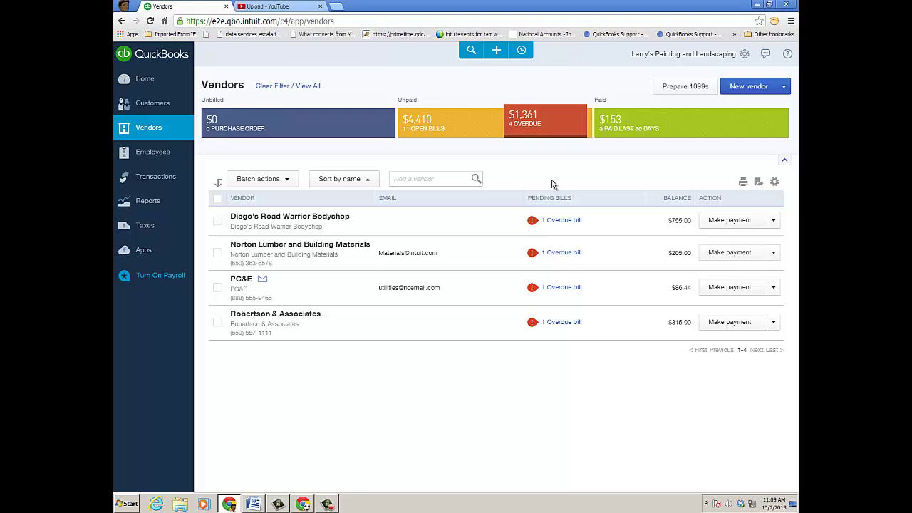
Tour vendors paid recently, Home, Customers and Vendors, ending on the Sales Transactions list
click(652, 129)
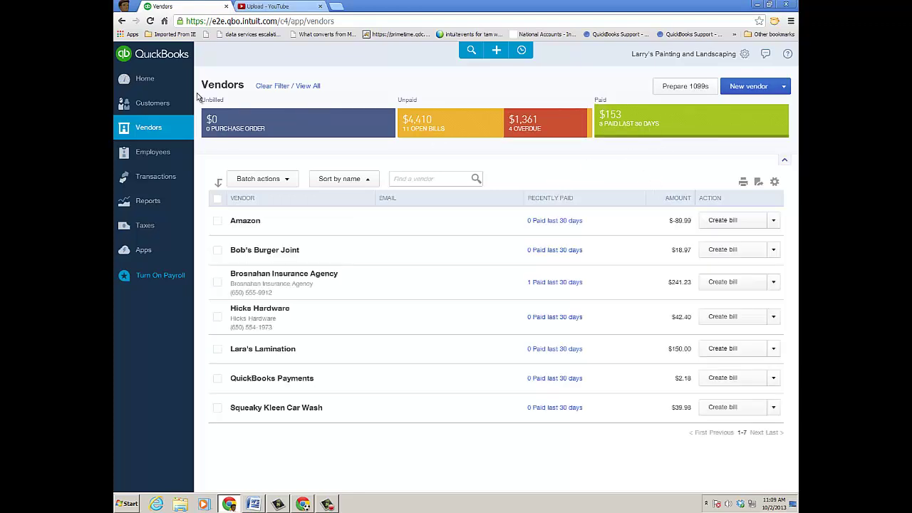
click(140, 81)
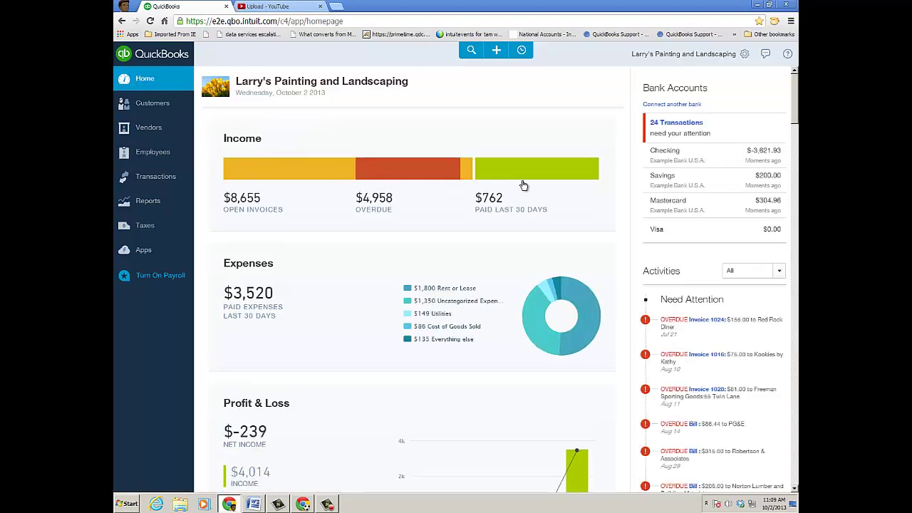
click(159, 106)
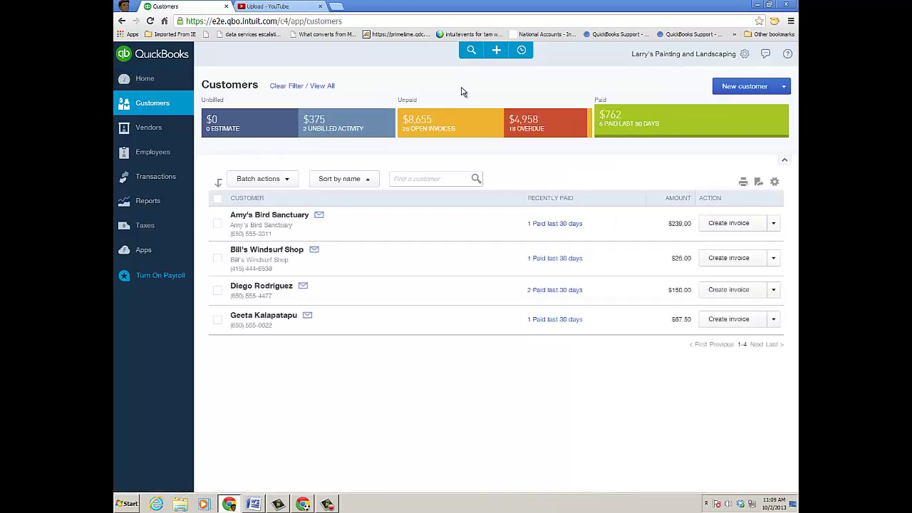
click(150, 128)
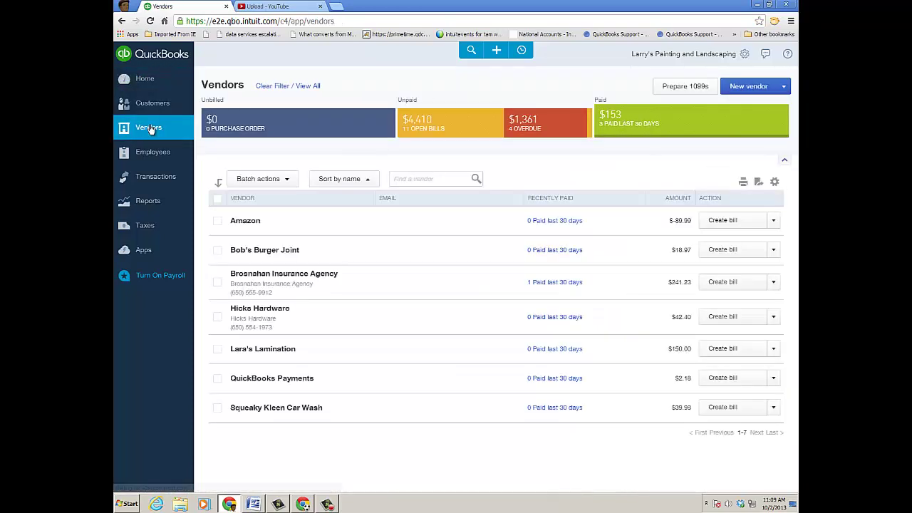
mouse_move(156, 177)
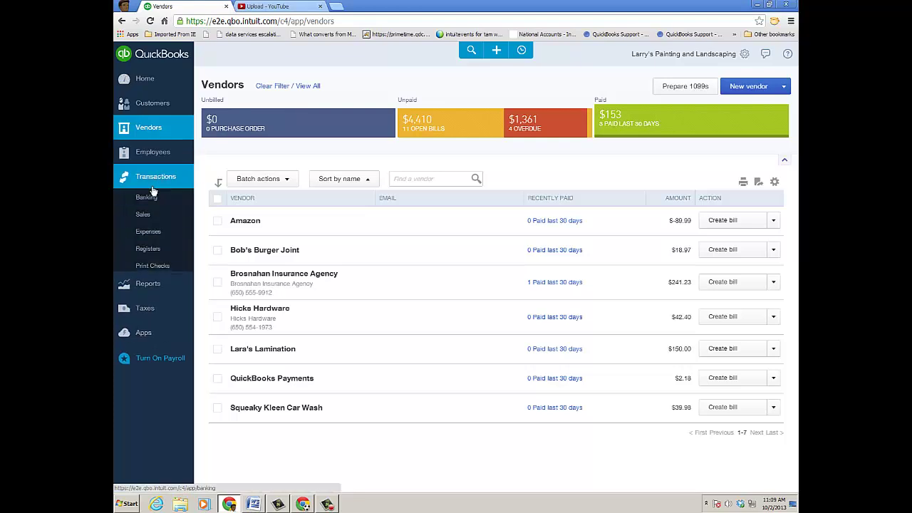
click(143, 215)
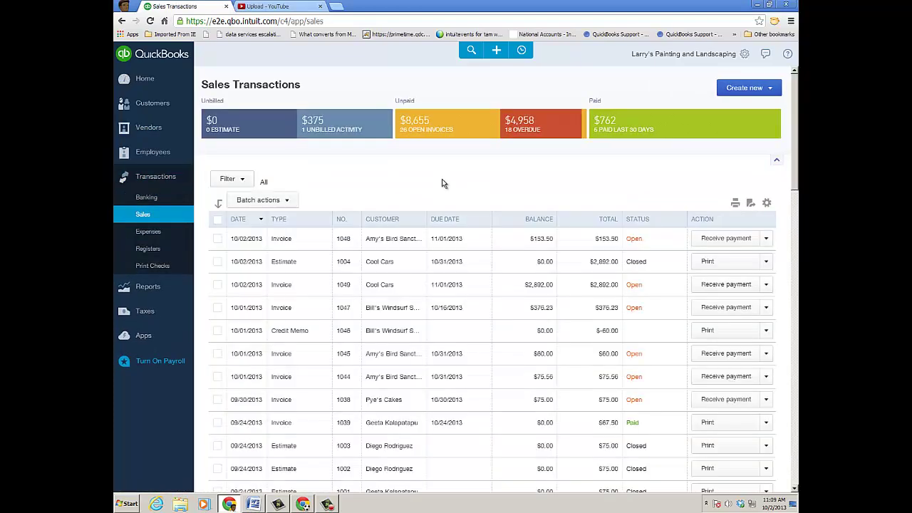